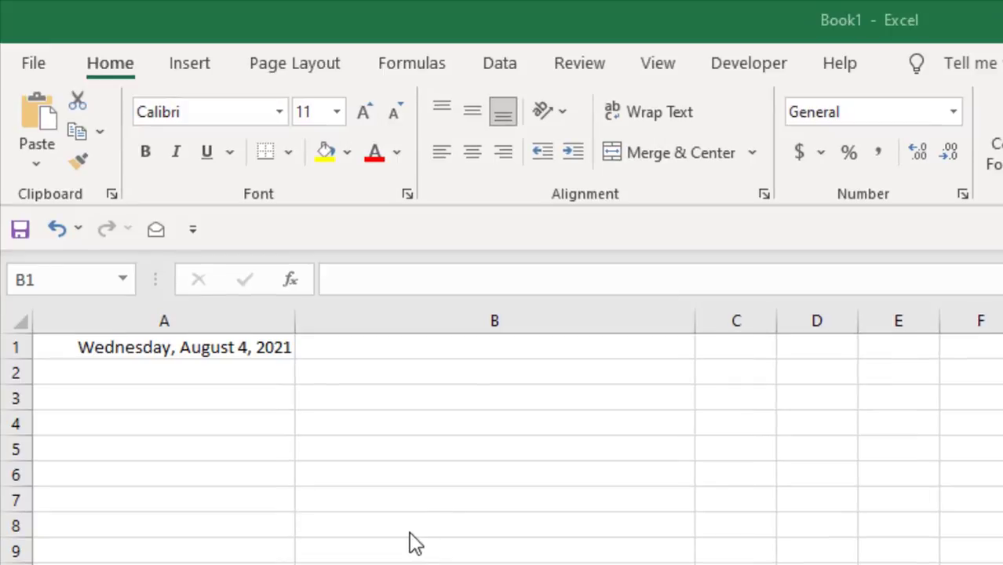
# Check the TODAY formula in cell A1
pyautogui.click(253, 344)
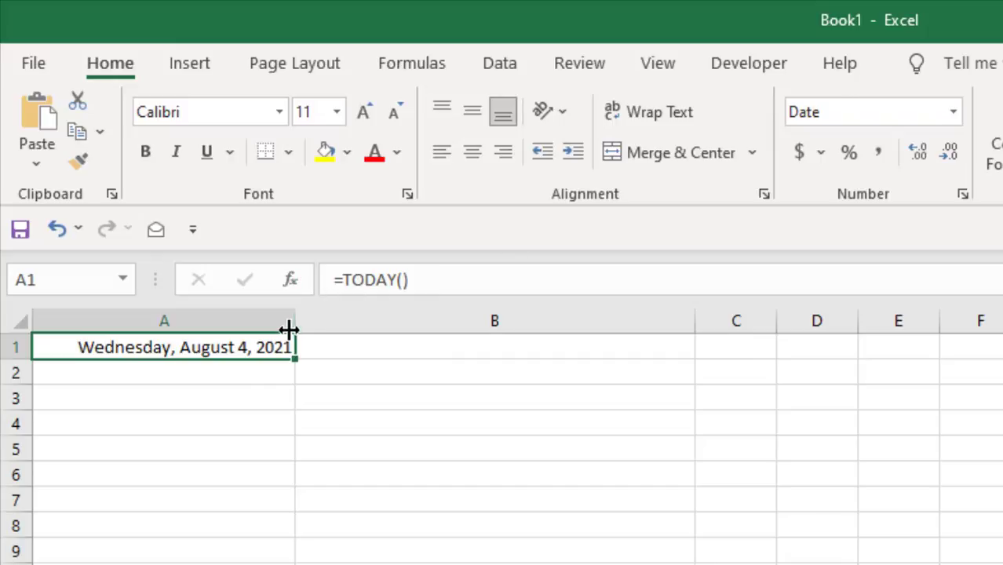
pyautogui.click(228, 374)
pyautogui.click(225, 350)
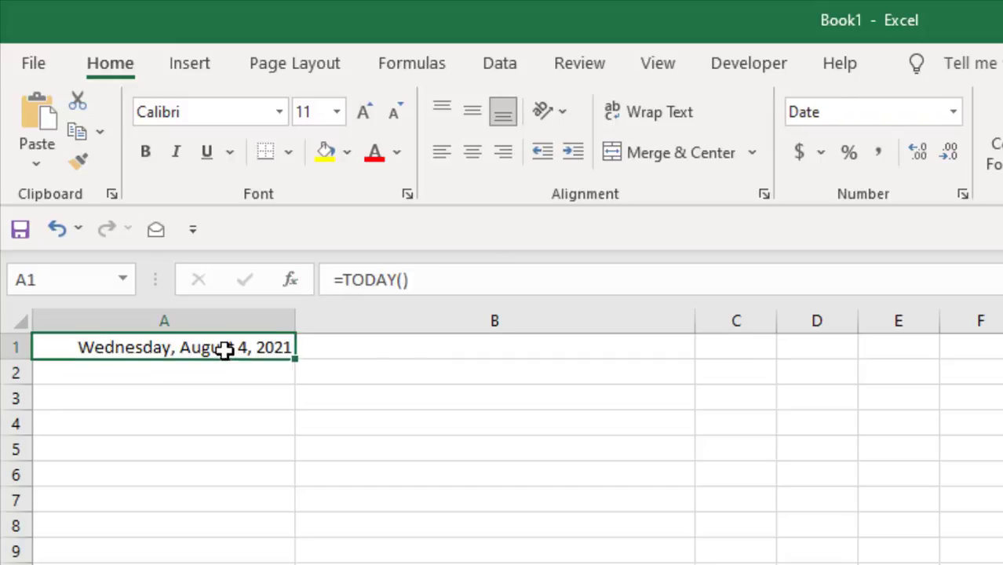
# Enter =EOMONTH(A1,0) in B1, returning serial number 44439
pyautogui.click(402, 348)
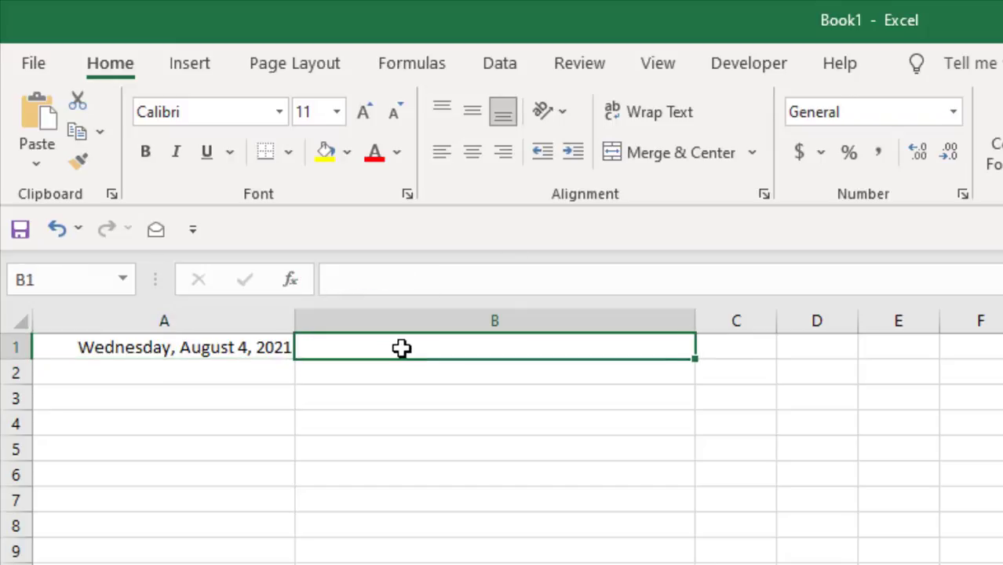
pyautogui.doubleClick(402, 349)
pyautogui.write('=E')
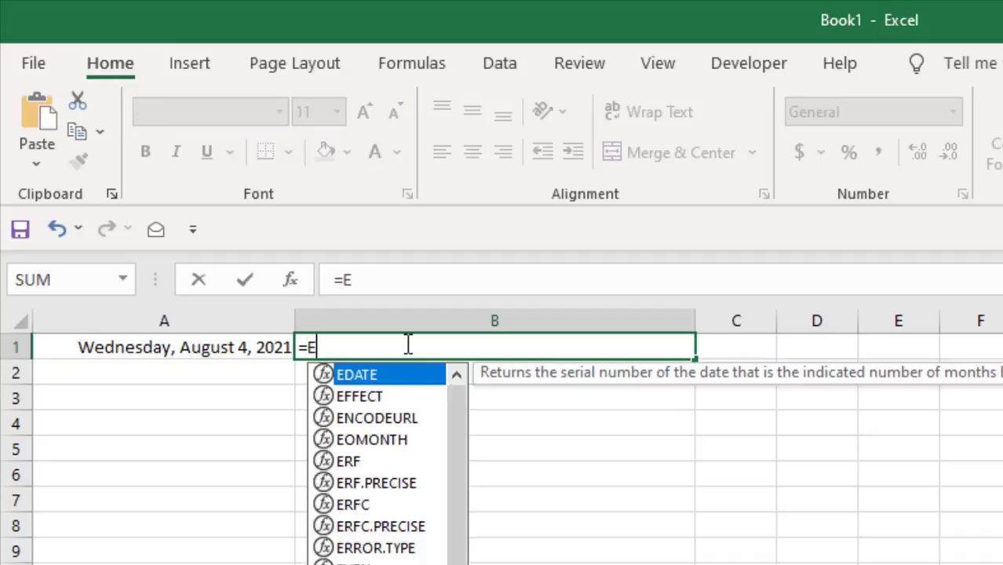
pyautogui.write('O')
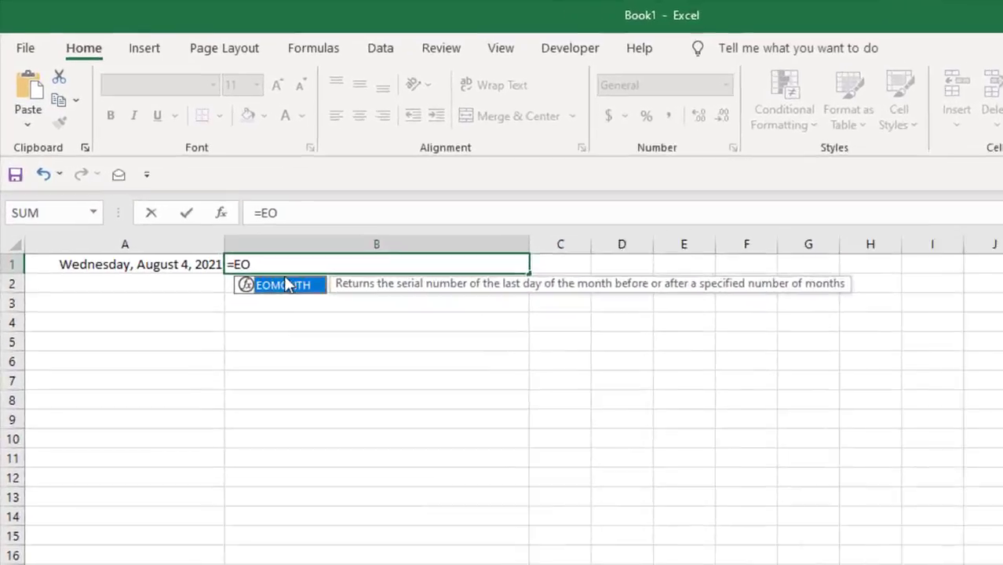
pyautogui.doubleClick(214, 216)
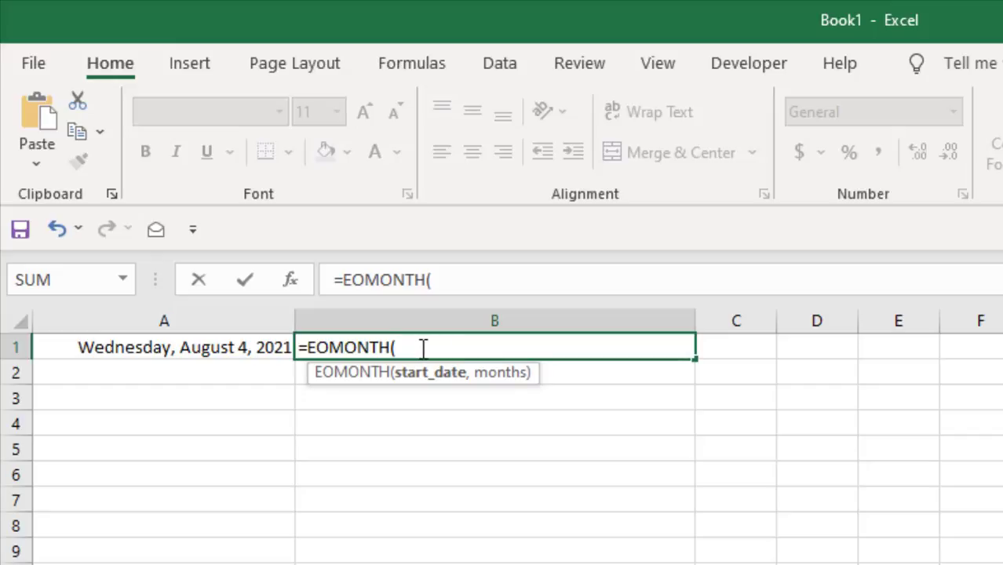
pyautogui.click(228, 346)
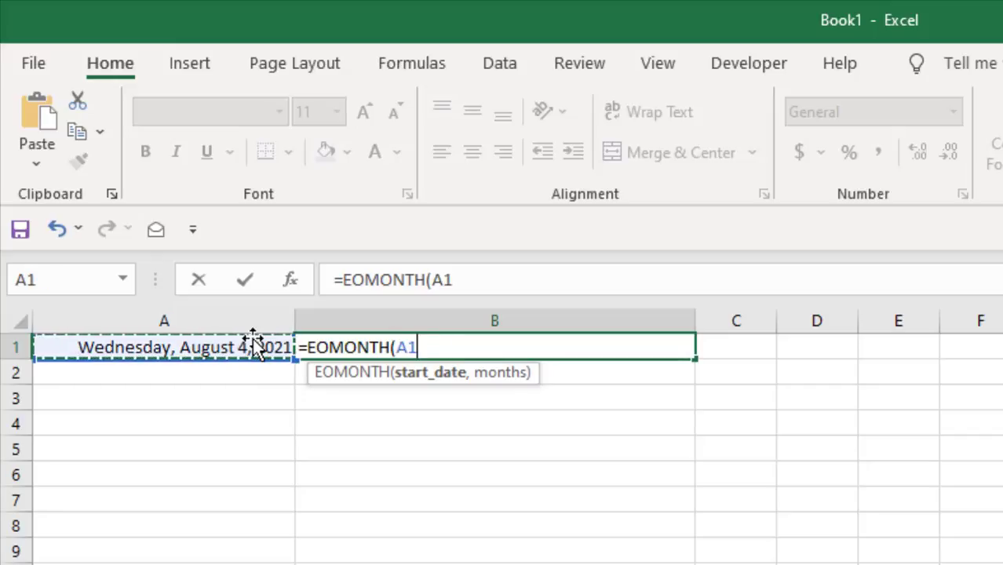
pyautogui.write(',')
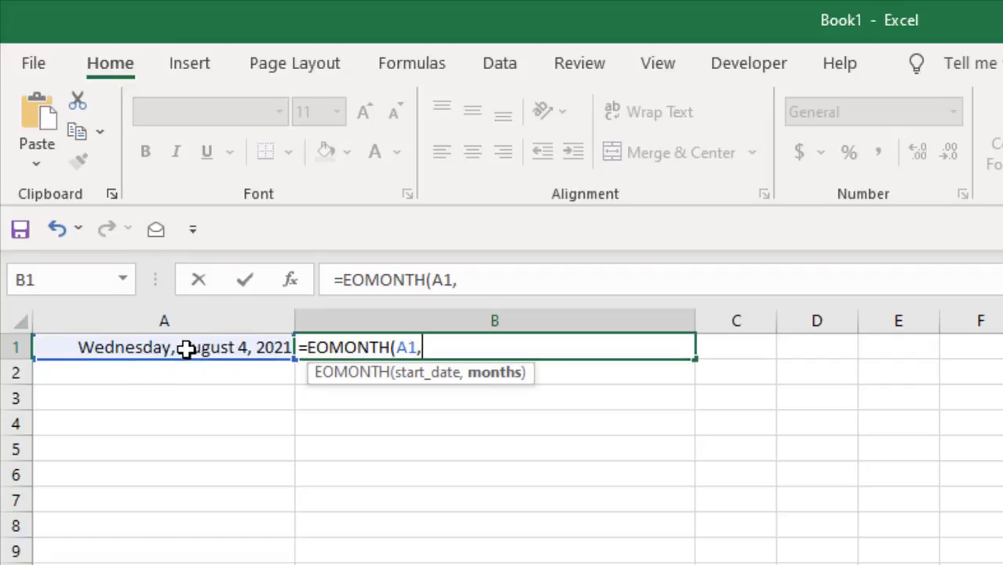
pyautogui.write('0')
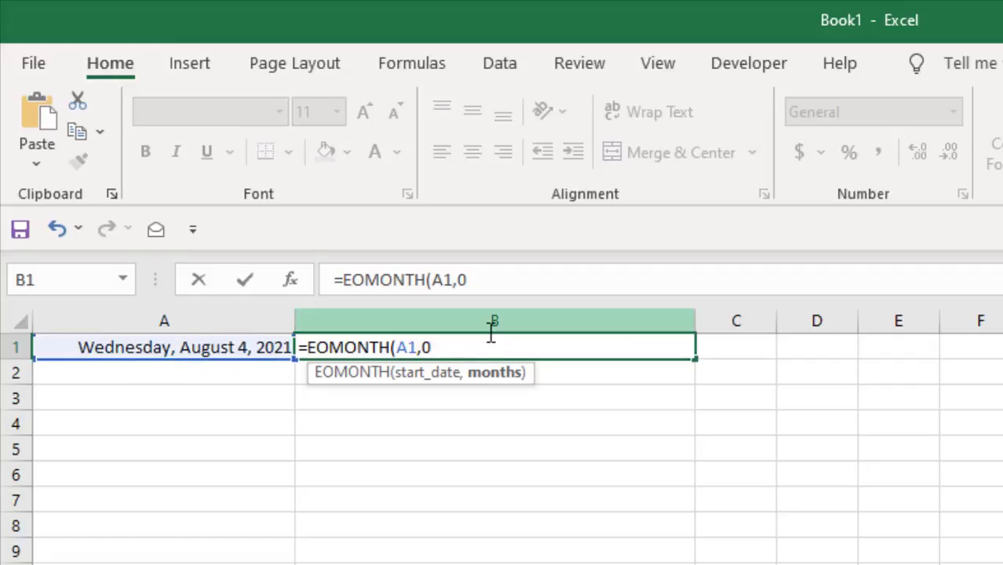
pyautogui.write(')')
pyautogui.press('Return')
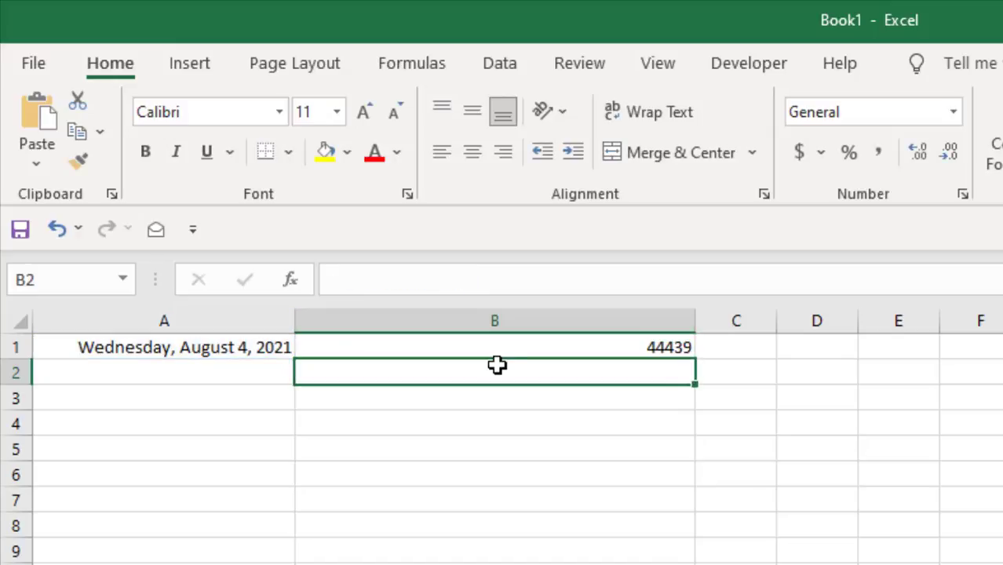
# Format B1 as a long date showing Tuesday, August 31, 2021, then compare both formulas
pyautogui.click(503, 349)
pyautogui.click(503, 316)
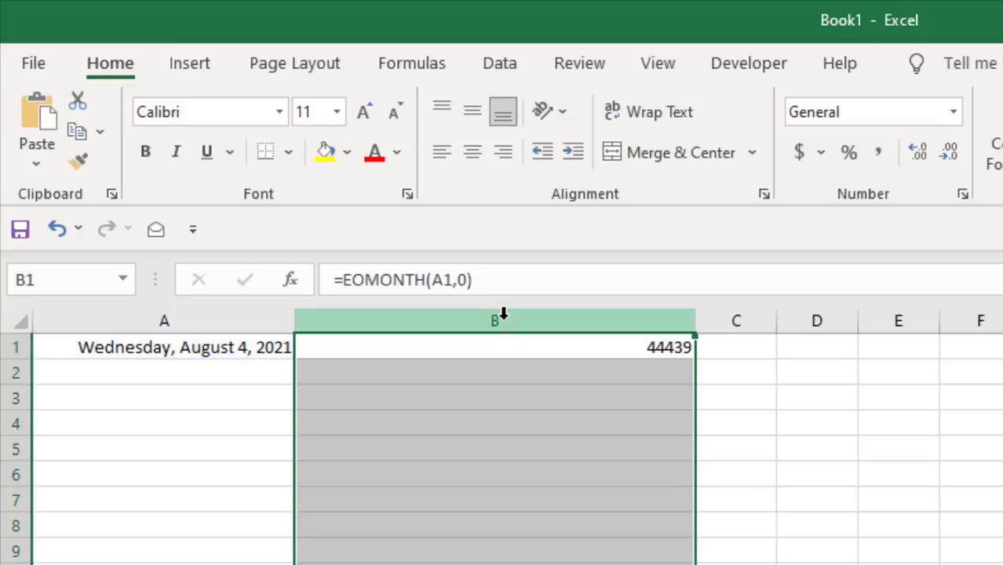
pyautogui.click(495, 346)
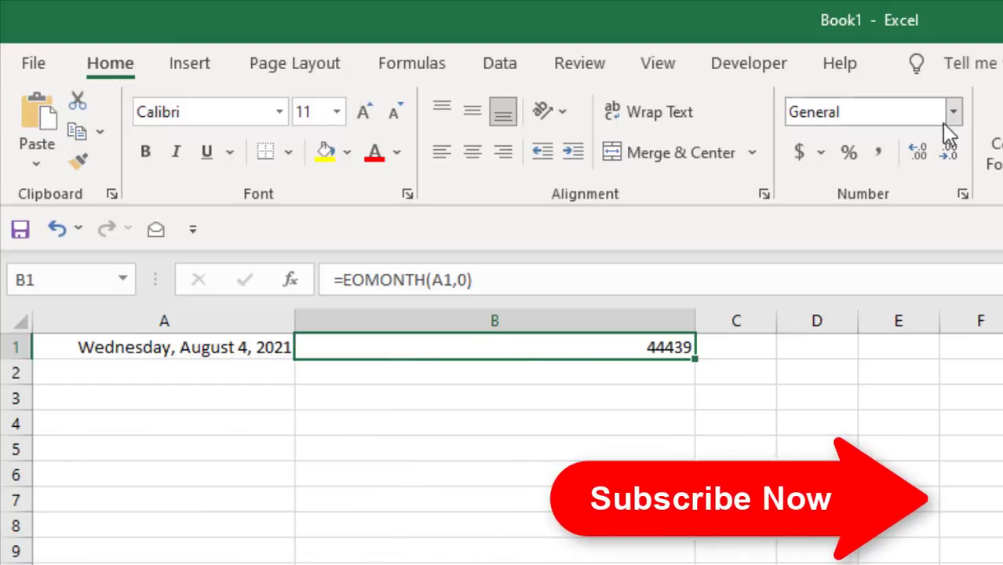
pyautogui.click(963, 193)
pyautogui.click(608, 342)
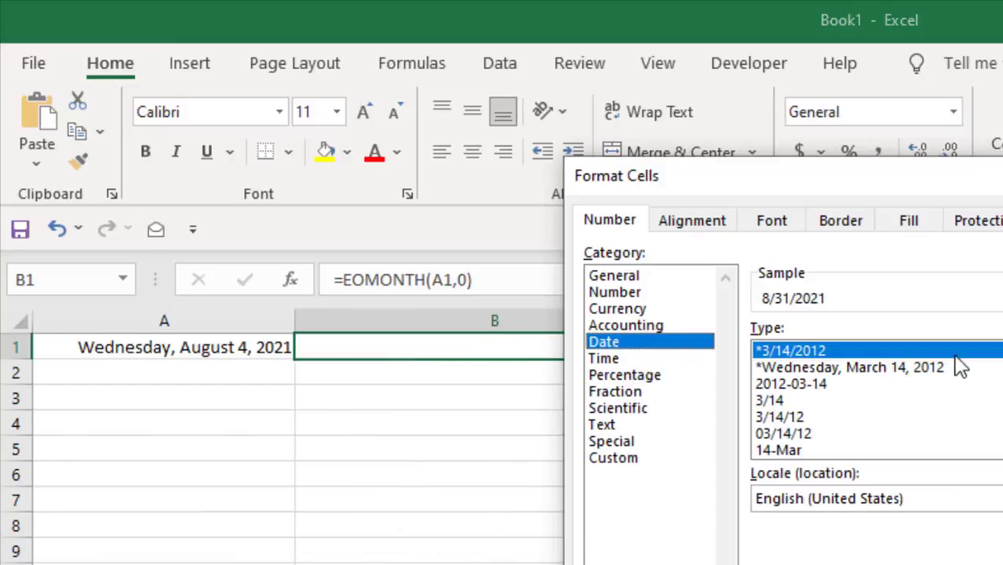
pyautogui.click(895, 368)
pyautogui.press('Return')
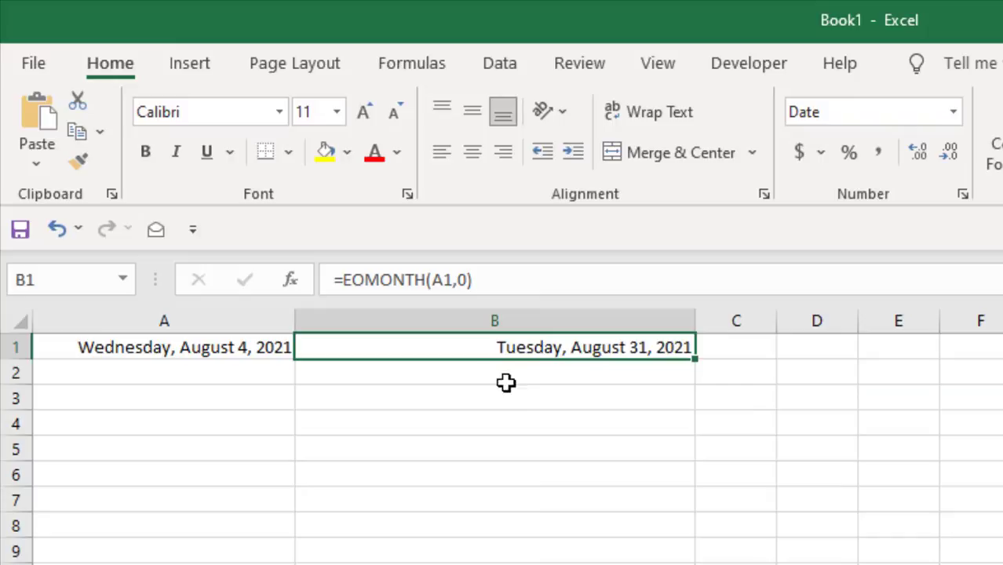
pyautogui.click(239, 352)
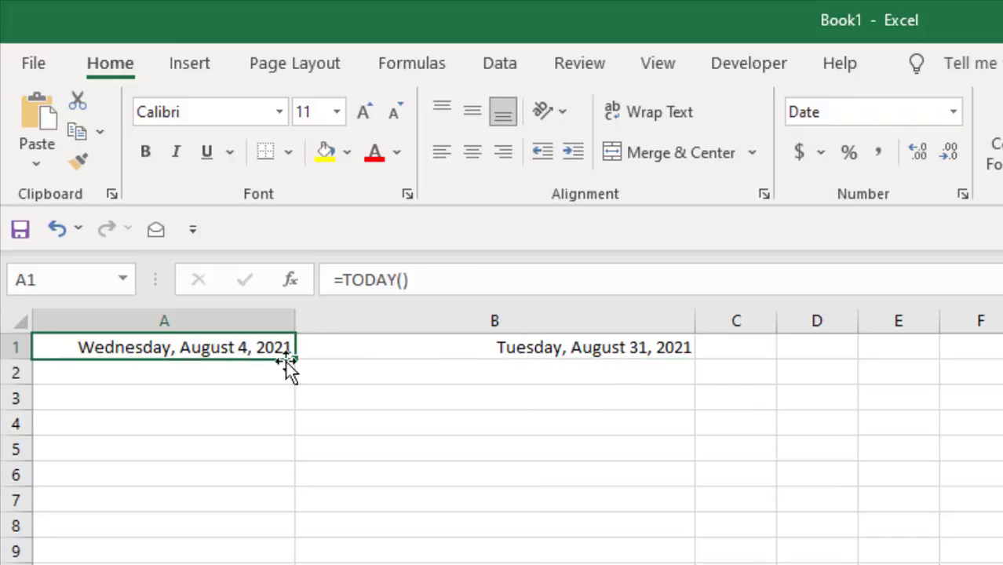
pyautogui.click(624, 357)
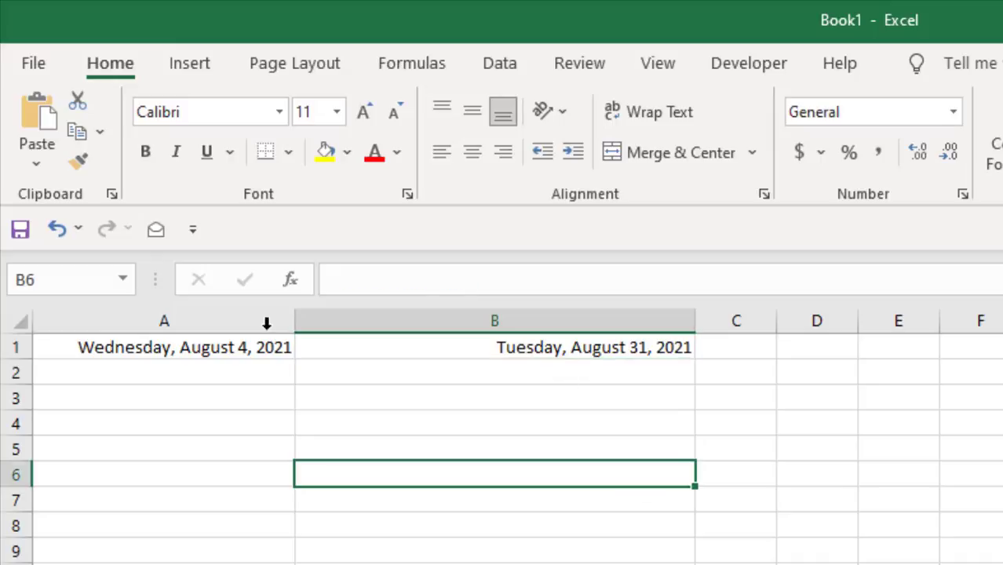
# Change B1 to =EOMONTH(A1,1), showing Thursday, September 30, 2021
pyautogui.click(461, 280)
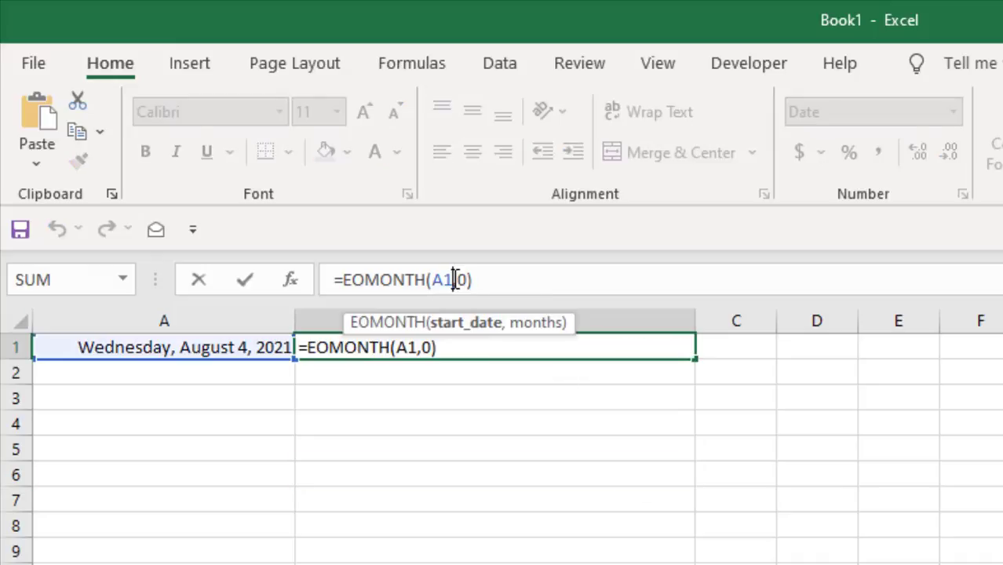
pyautogui.doubleClick(462, 281)
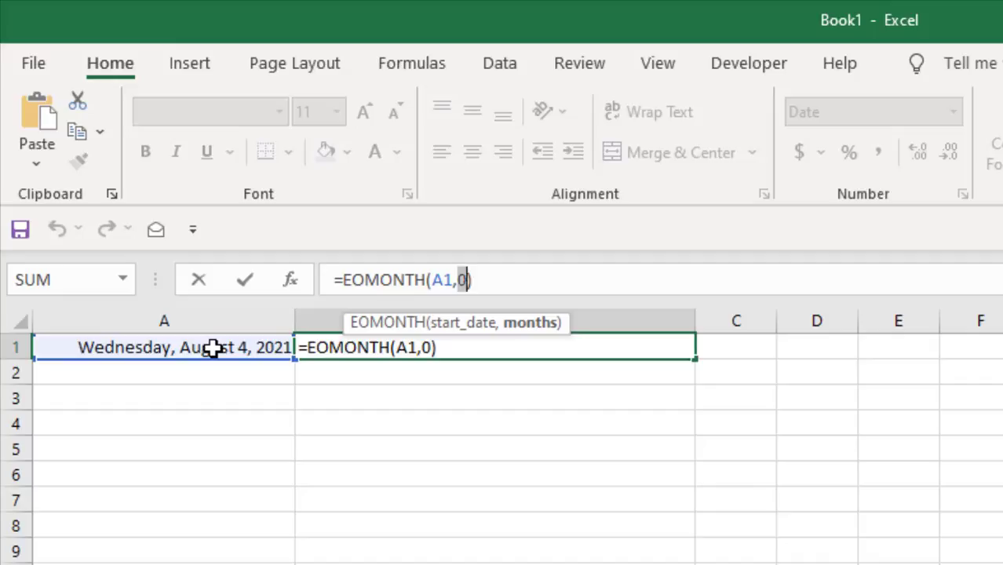
pyautogui.write('1')
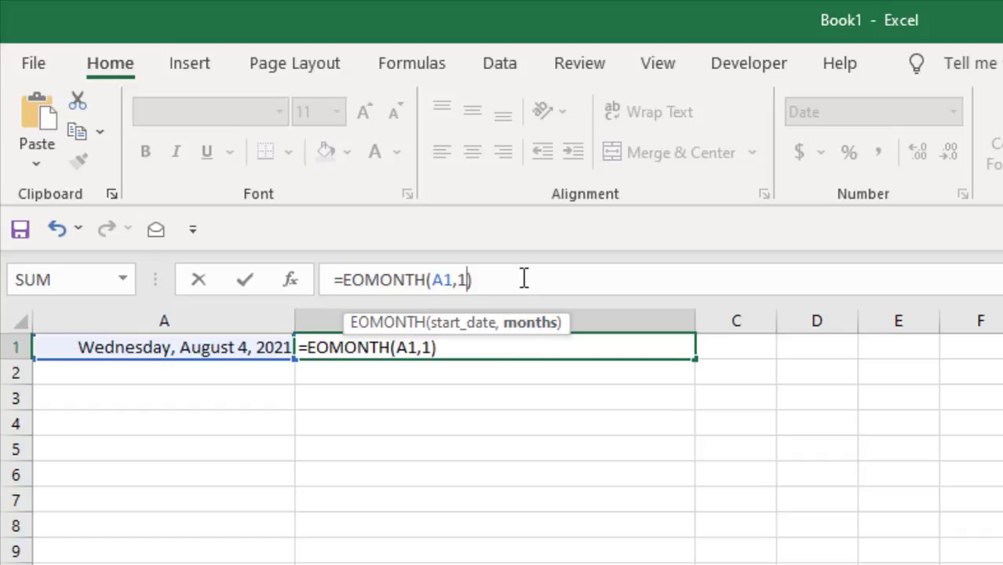
pyautogui.press('Return')
# Compare the EOMONTH formula in B1 with the TODAY formula in A1
pyautogui.click(441, 347)
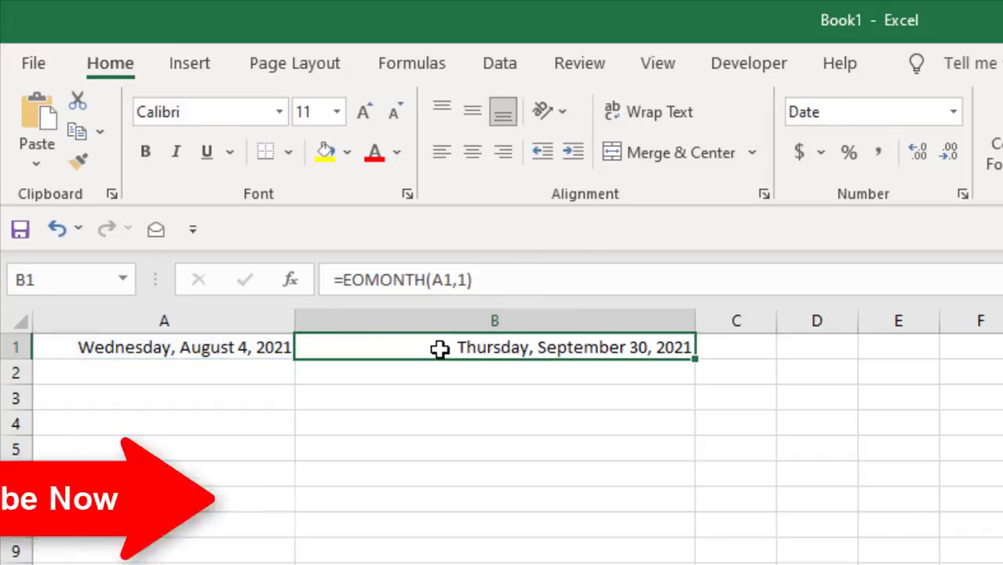
pyautogui.press('Left')
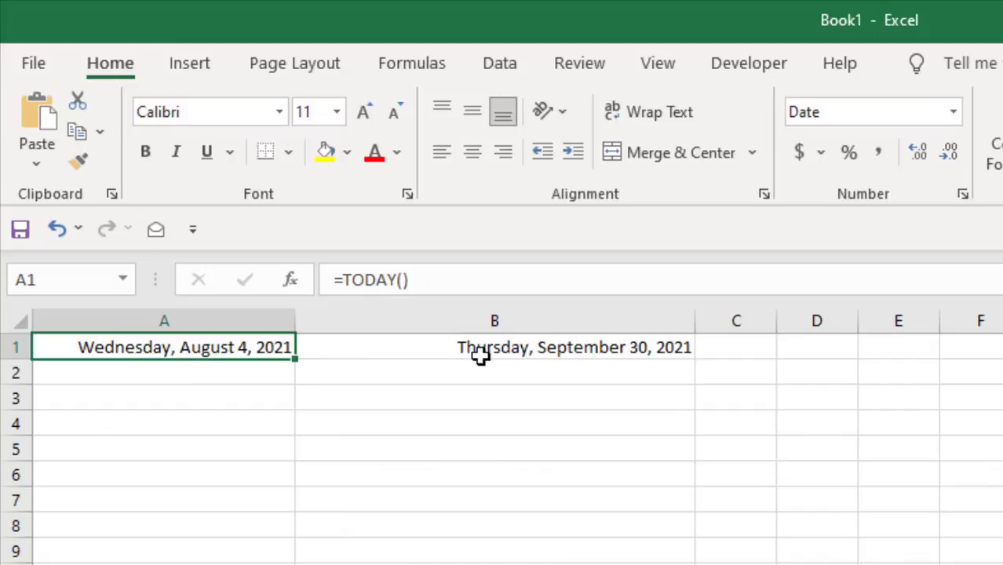
pyautogui.click(518, 347)
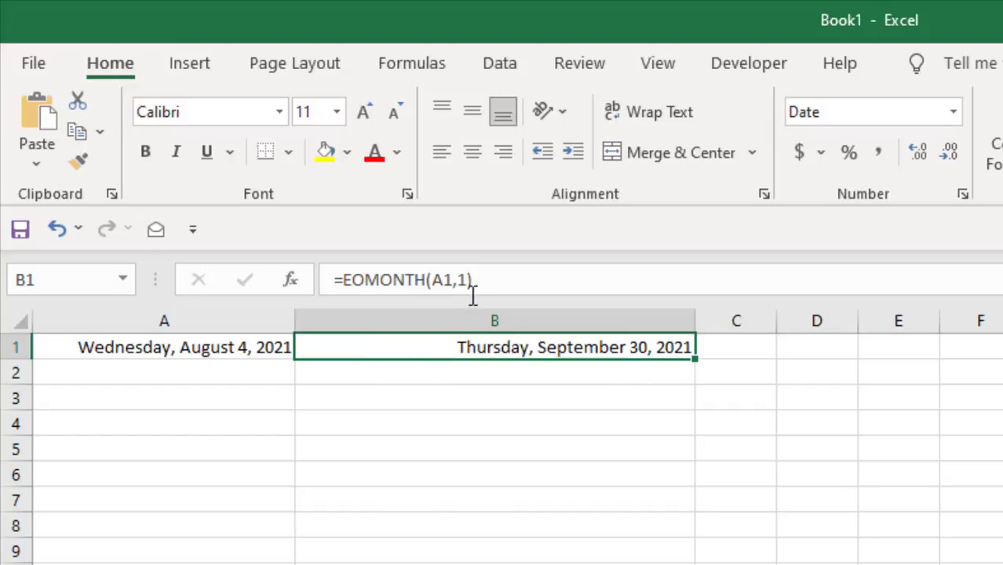
pyautogui.click(262, 350)
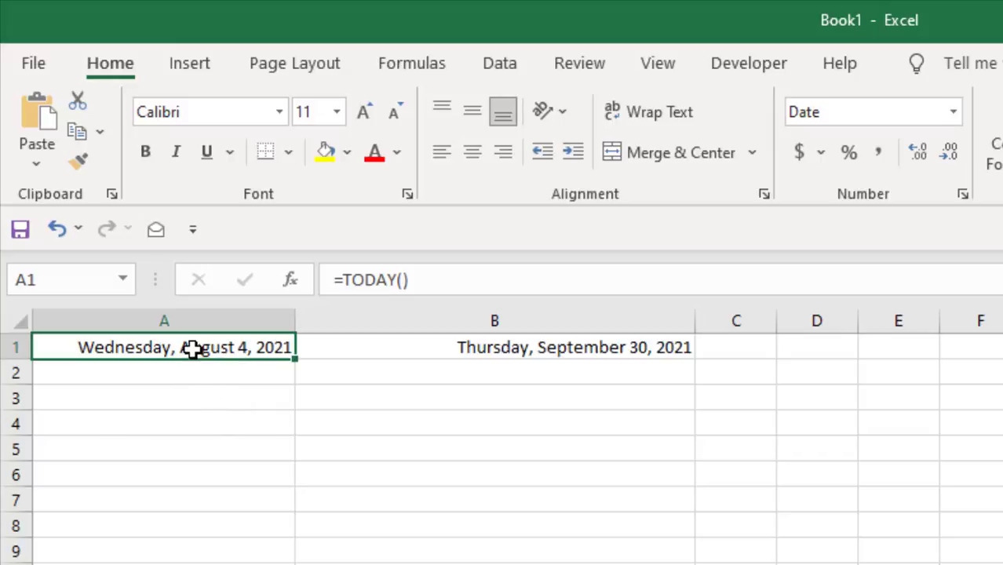
# Set B1's months argument to -1, returning Saturday, July 31, 2021
pyautogui.click(320, 346)
pyautogui.doubleClick(461, 280)
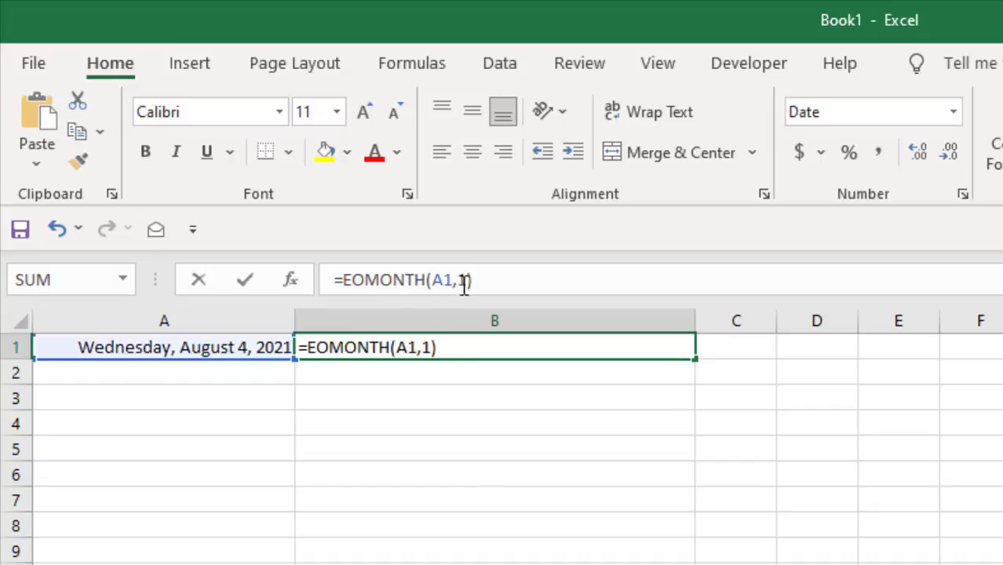
pyautogui.write('-')
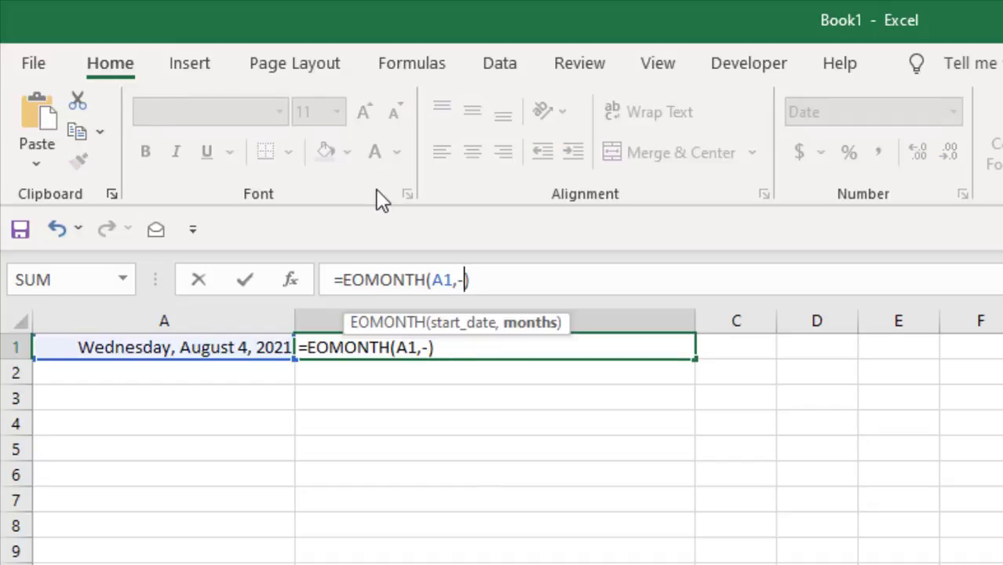
pyautogui.write('1')
pyautogui.press('Return')
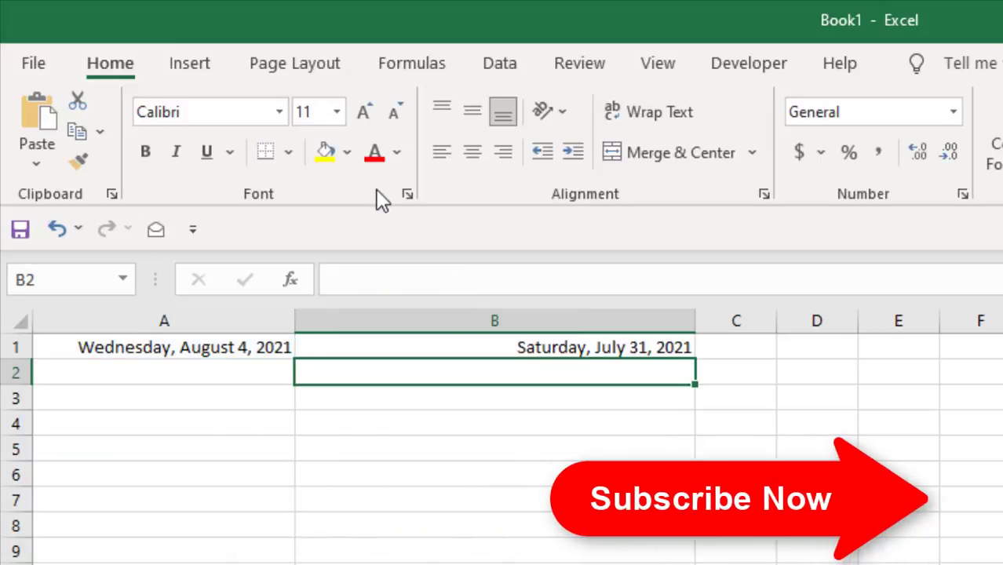
pyautogui.press('Up')
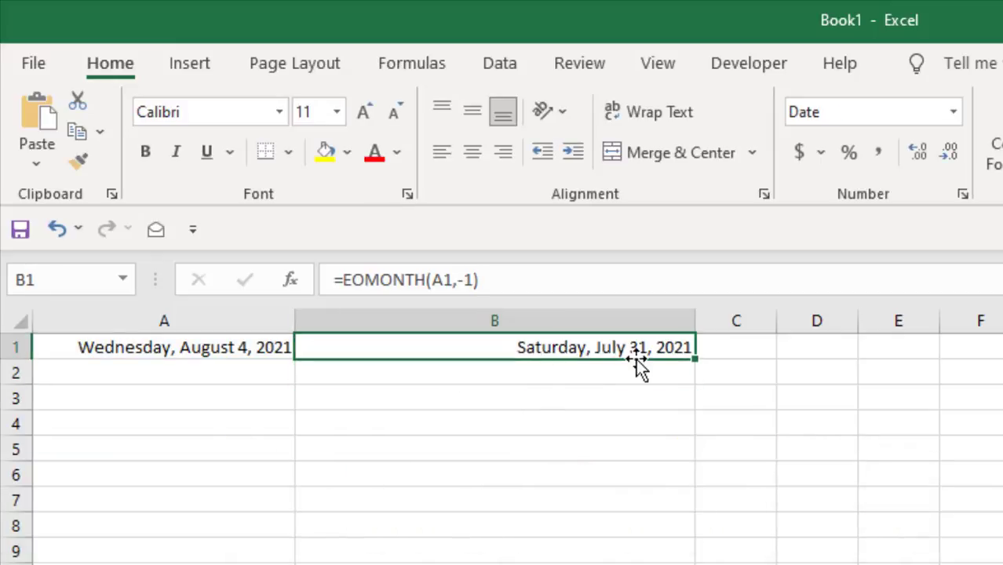
pyautogui.click(549, 382)
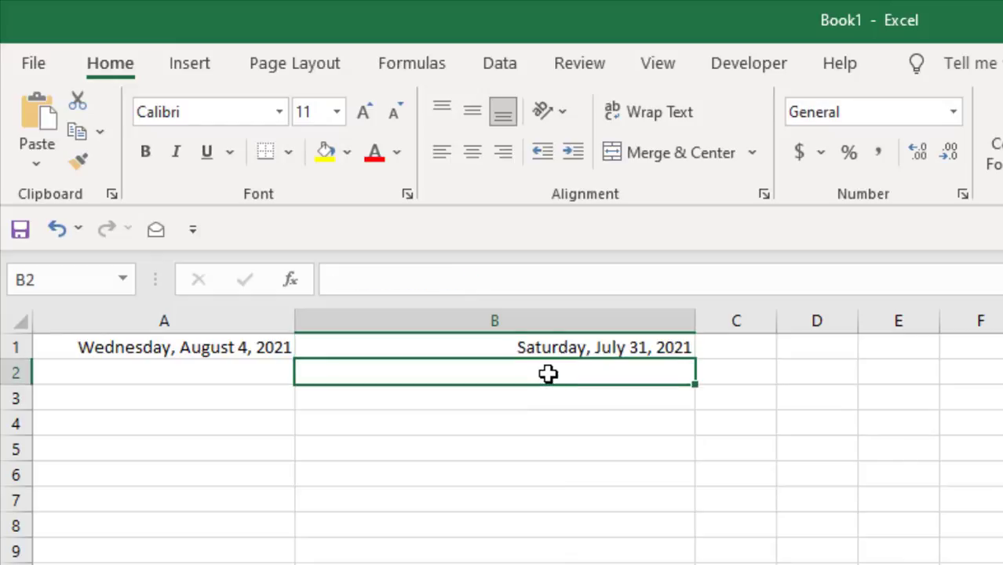
# Set B1's months argument to 12, returning Wednesday, August 31, 2022
pyautogui.click(530, 345)
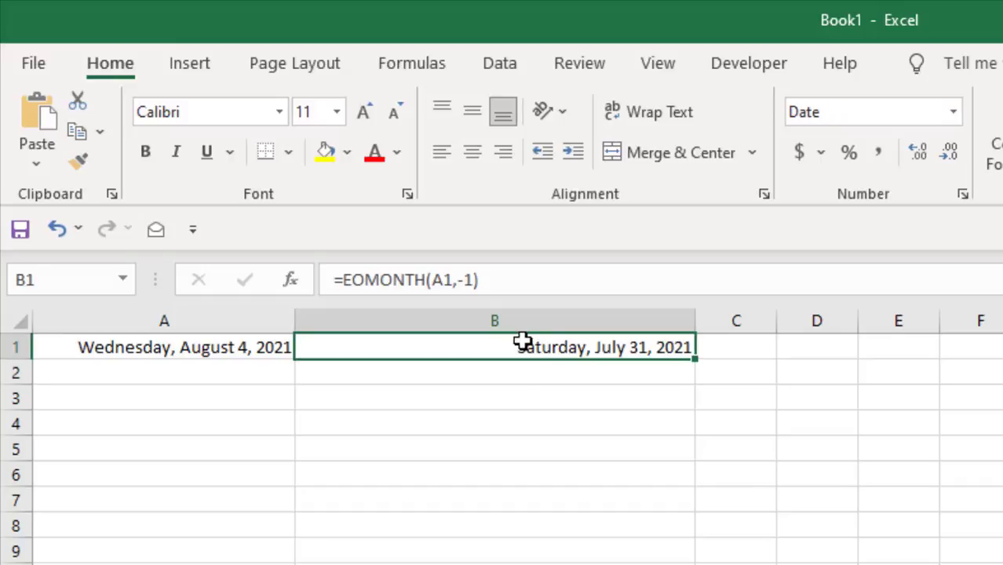
pyautogui.click(466, 280)
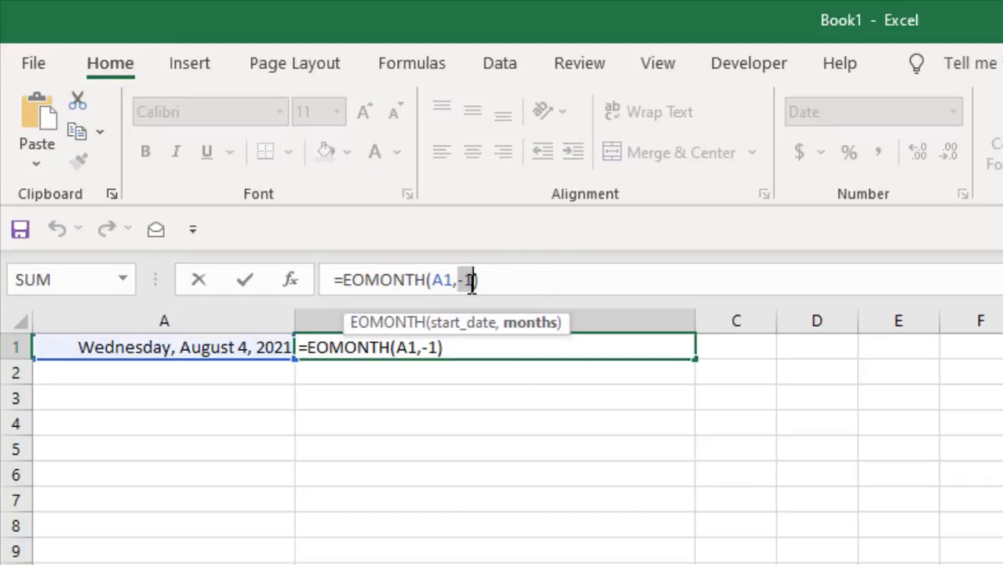
pyautogui.press('BackSpace')
pyautogui.press('BackSpace')
pyautogui.write('12')
pyautogui.press('Return')
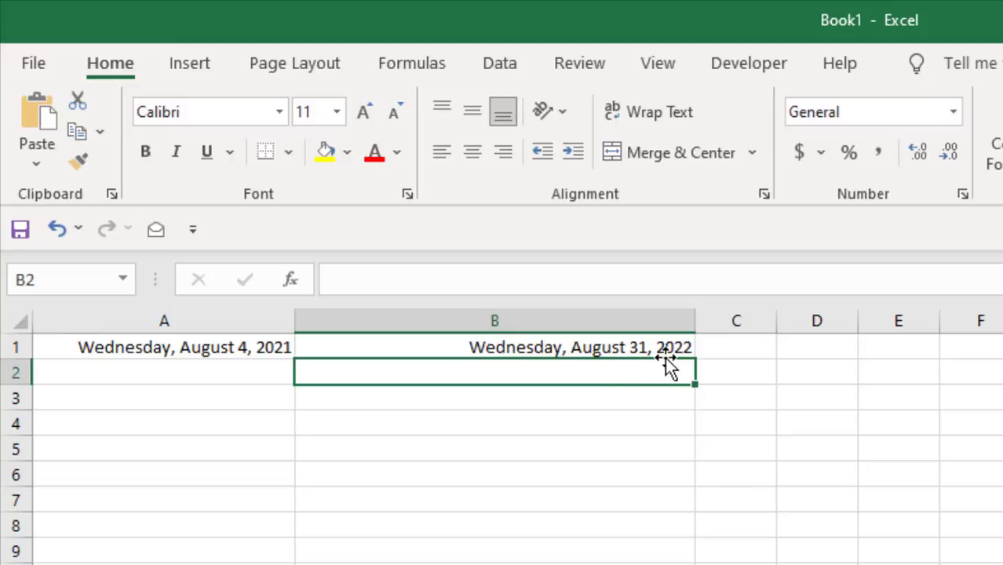
pyautogui.click(498, 346)
pyautogui.click(470, 281)
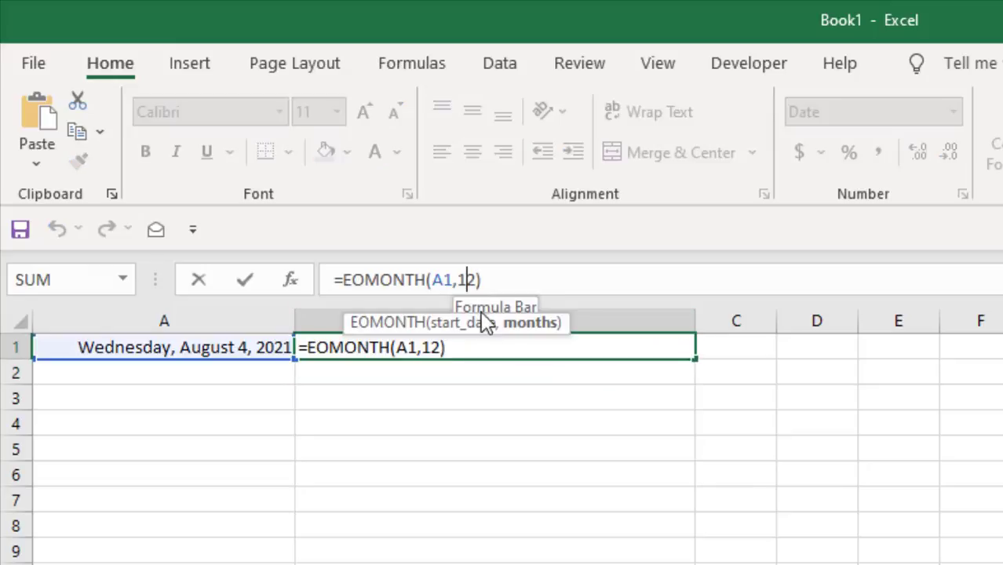
pyautogui.press('Return')
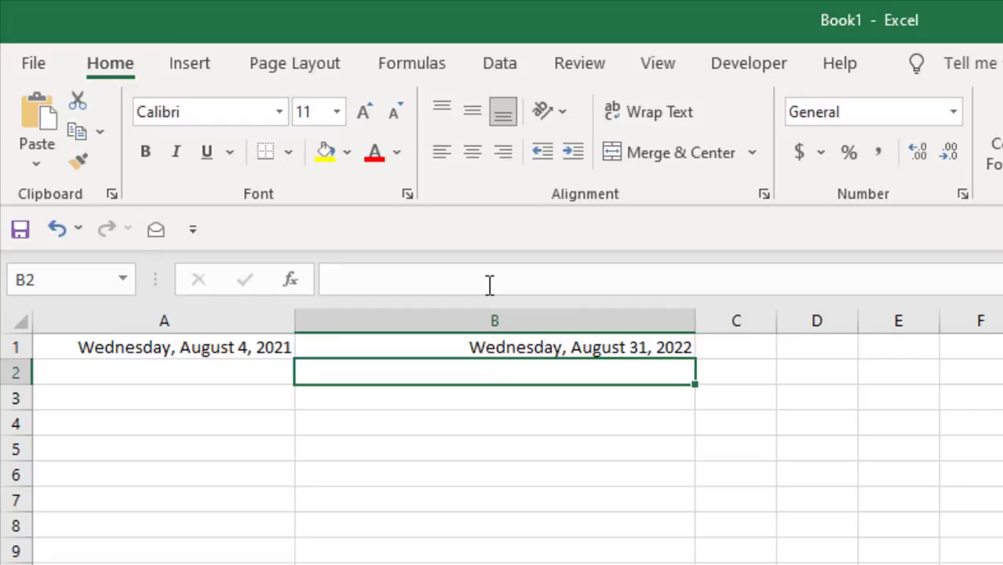